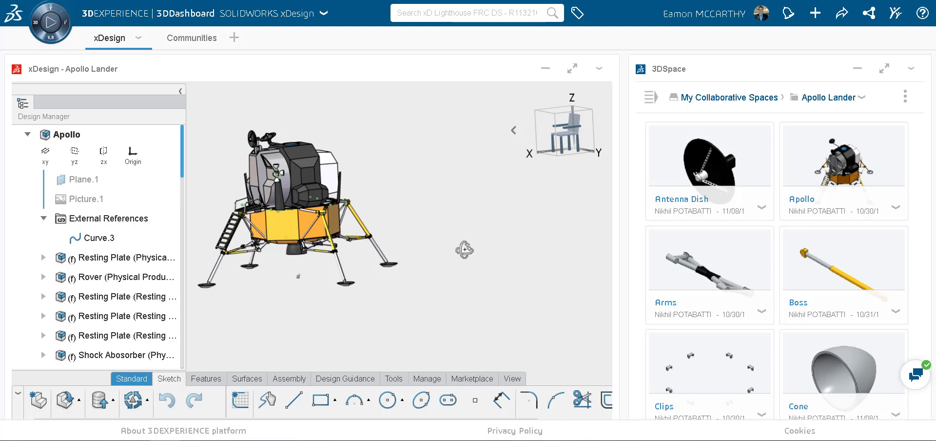
# Step: Open the Apollo assembly preview and maximize the 3DSpace widget across the dashboard
pyautogui.click(830, 177)
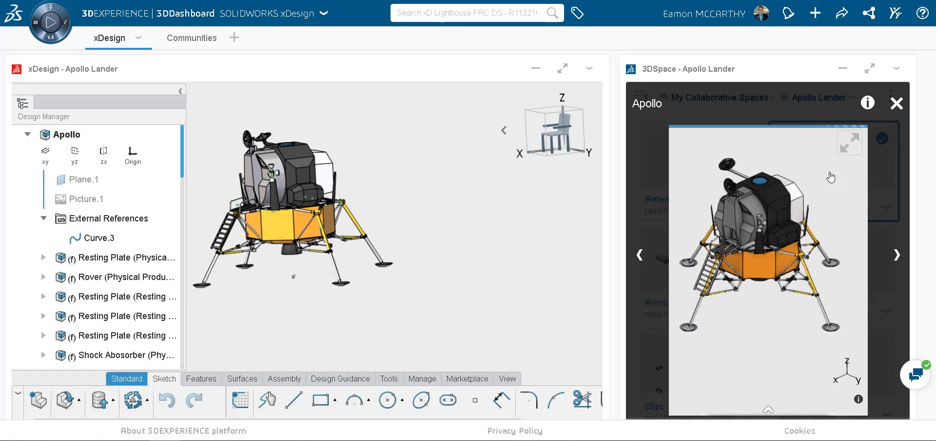
pyautogui.click(869, 70)
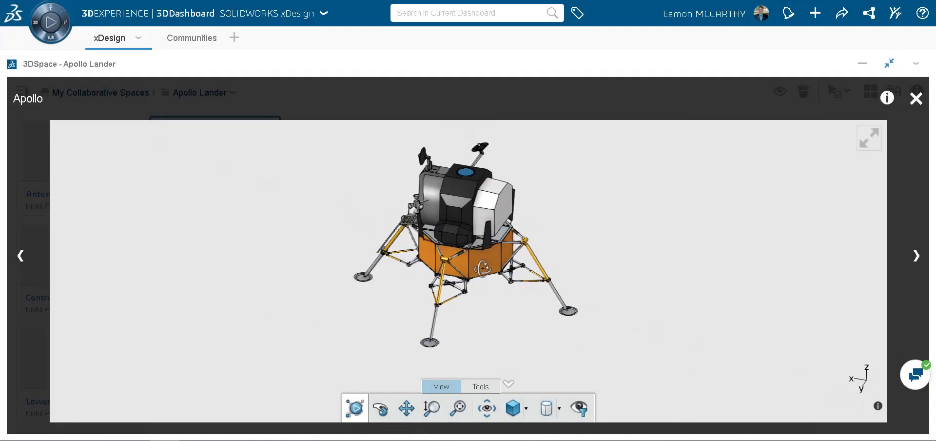
# Step: Pan the lander into view and check its front and top views
pyautogui.click(406, 409)
pyautogui.moveTo(424, 298); pyautogui.dragTo(402, 292)
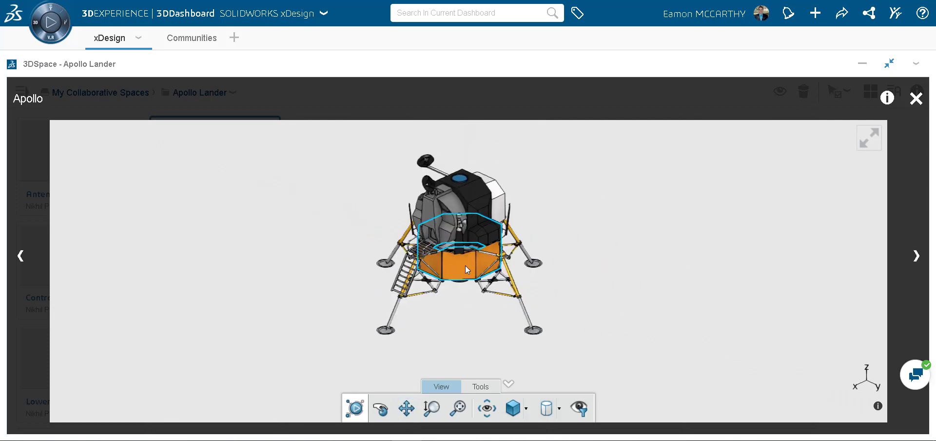
pyautogui.click(486, 407)
pyautogui.click(463, 385)
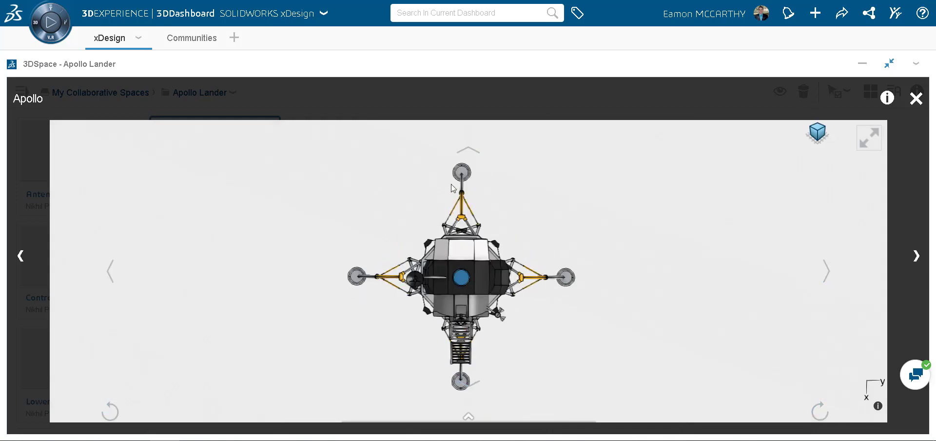
pyautogui.click(472, 153)
# Step: Check the lander's side and isometric views, ending back on the front view
pyautogui.click(826, 270)
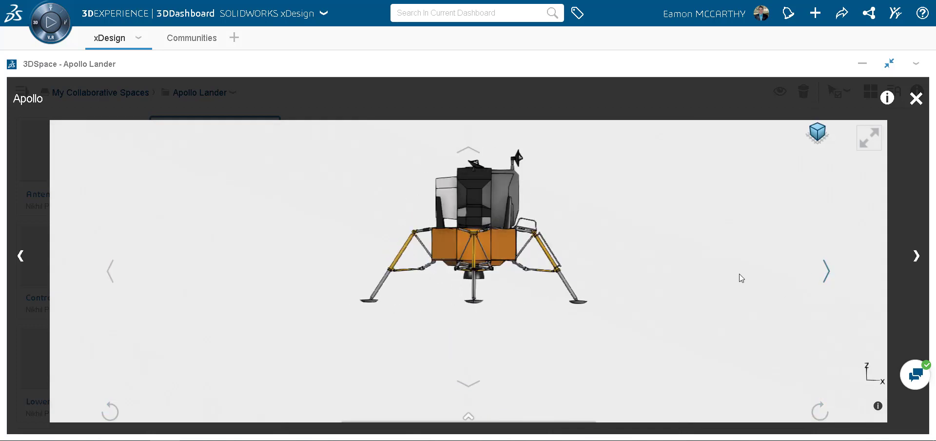
pyautogui.click(111, 271)
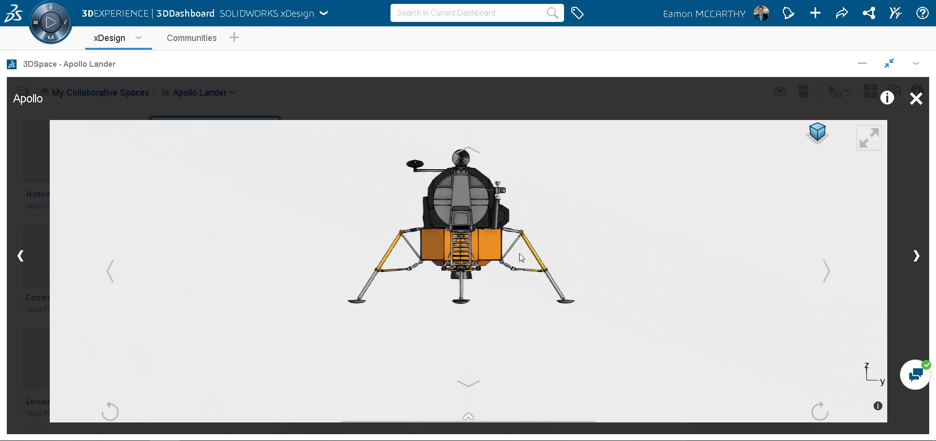
pyautogui.click(820, 134)
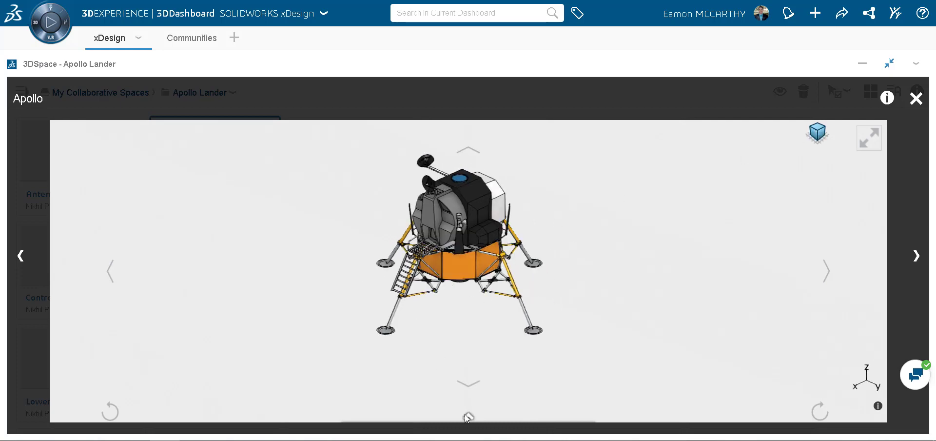
pyautogui.moveTo(464, 413)
pyautogui.click(485, 405)
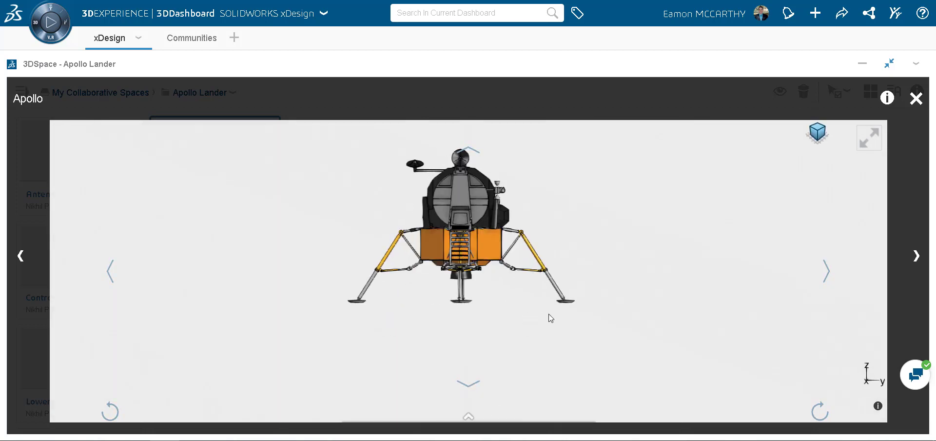
# Step: Go full screen and download PNG pictures of the lander's front and top views
pyautogui.click(868, 139)
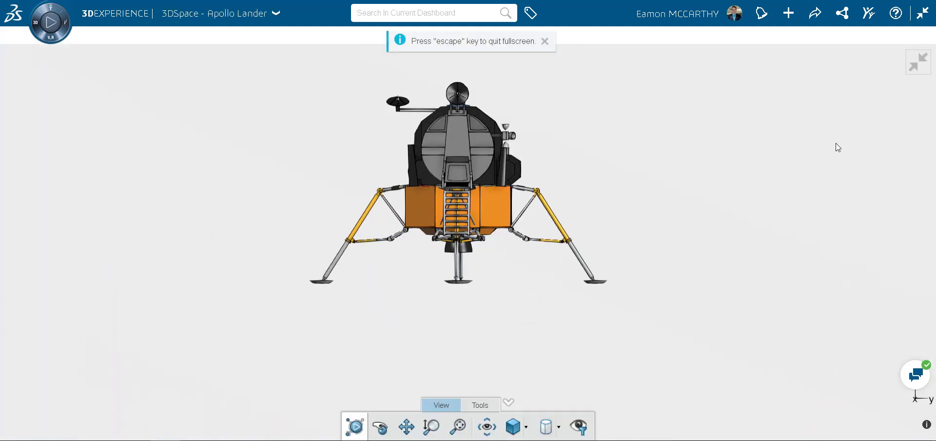
pyautogui.click(818, 22)
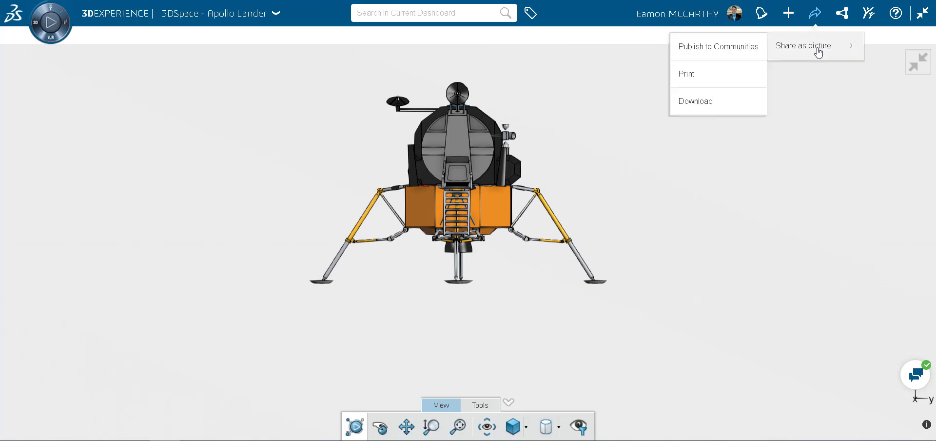
pyautogui.click(704, 110)
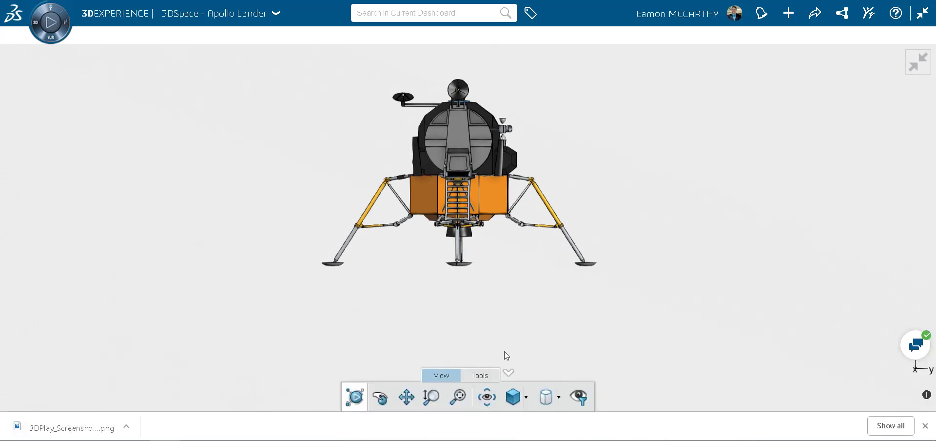
pyautogui.click(486, 396)
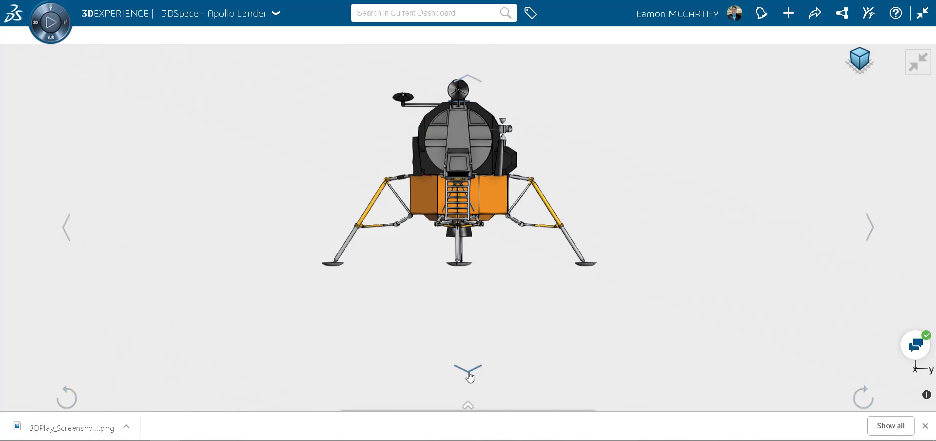
pyautogui.click(468, 373)
pyautogui.click(825, 17)
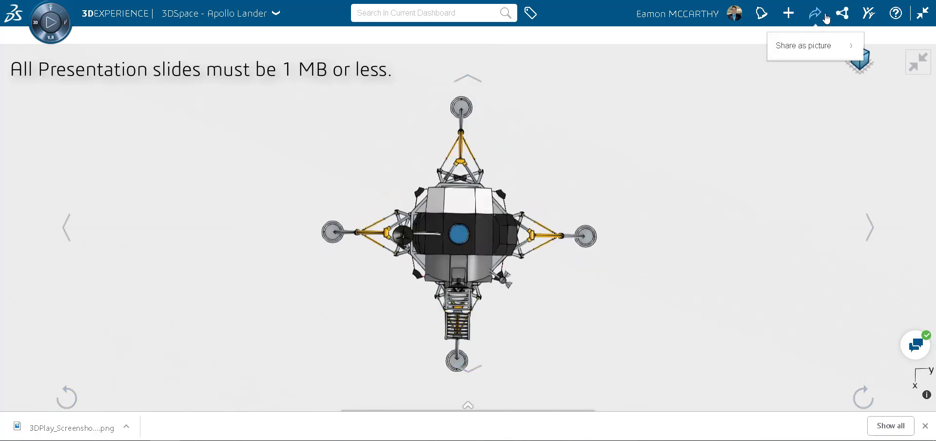
pyautogui.moveTo(804, 45)
pyautogui.click(706, 113)
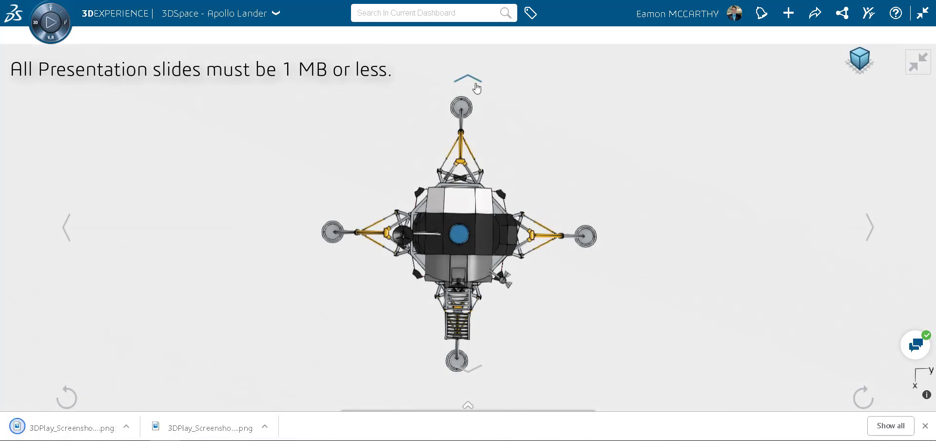
# Step: Download PNG pictures of the lander's side and isometric views
pyautogui.click(476, 85)
pyautogui.click(869, 232)
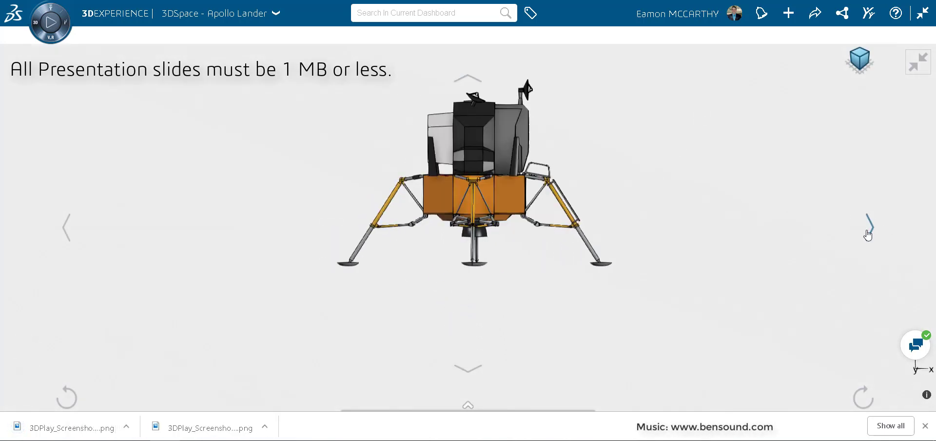
pyautogui.click(814, 13)
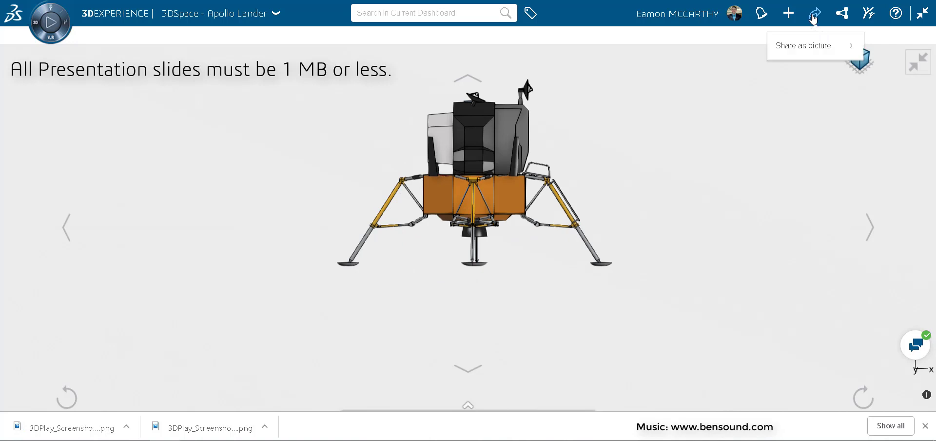
pyautogui.click(809, 49)
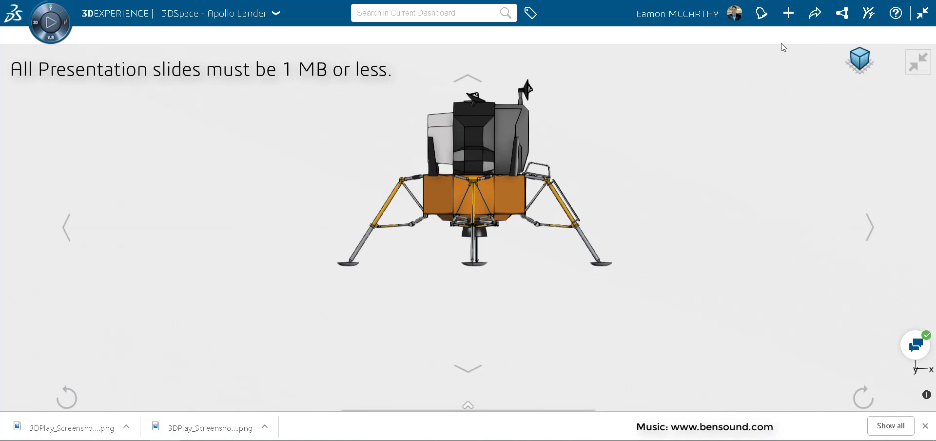
pyautogui.click(809, 22)
pyautogui.moveTo(811, 52)
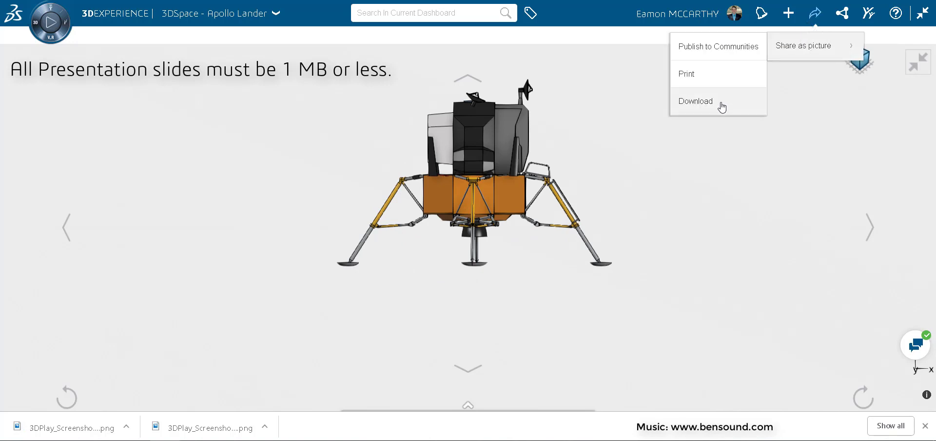
pyautogui.click(722, 107)
pyautogui.click(857, 65)
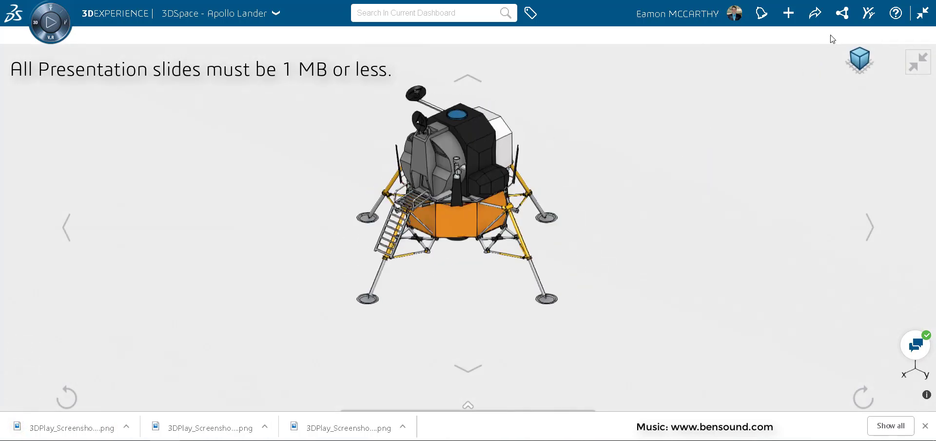
pyautogui.click(814, 14)
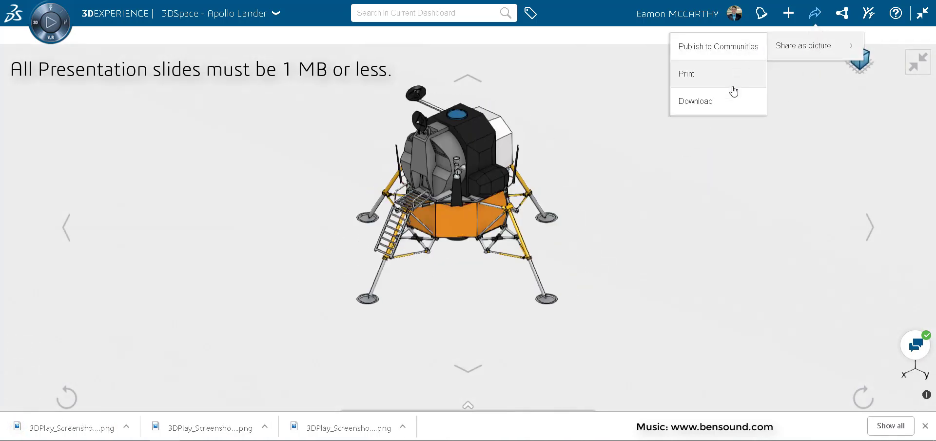
pyautogui.click(729, 101)
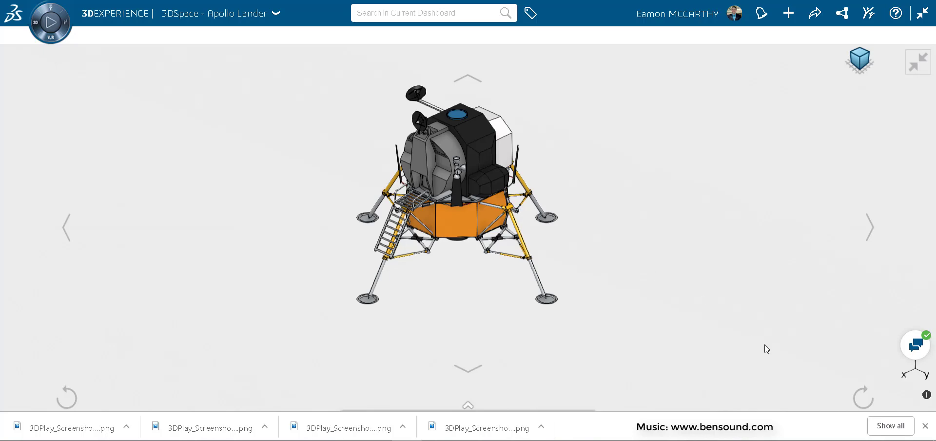
# Step: Explode the lander assembly with the Explode slider and download a picture of it
pyautogui.click(924, 425)
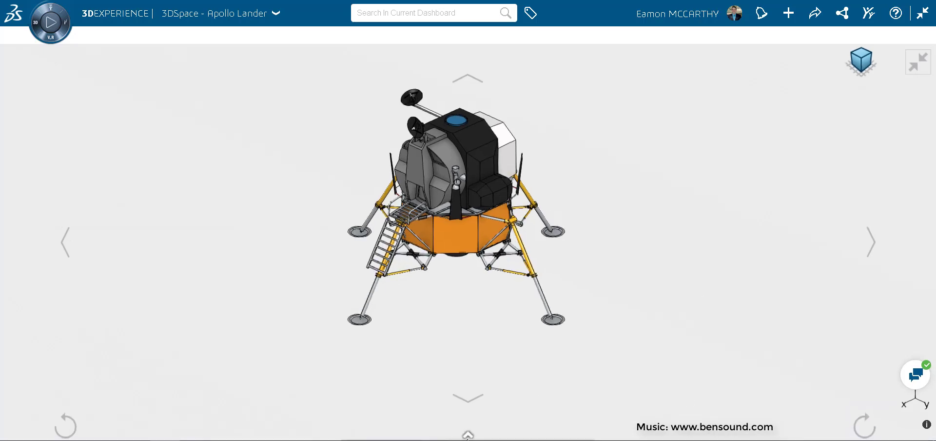
pyautogui.click(467, 434)
pyautogui.click(474, 404)
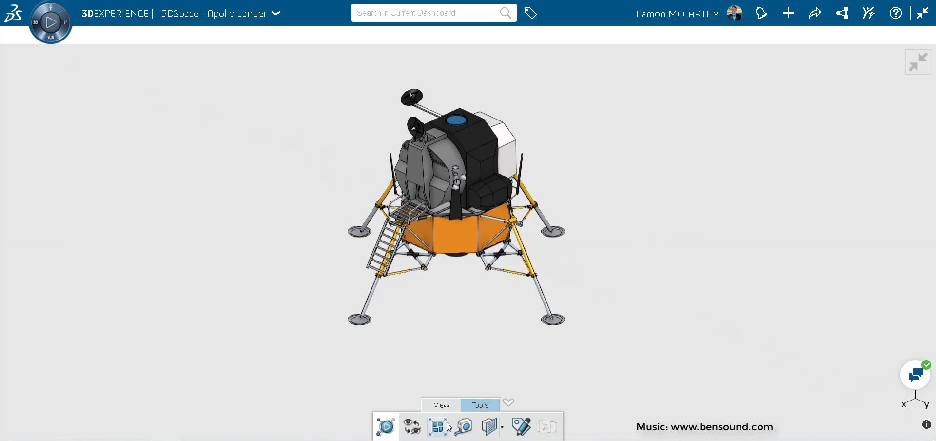
pyautogui.click(437, 428)
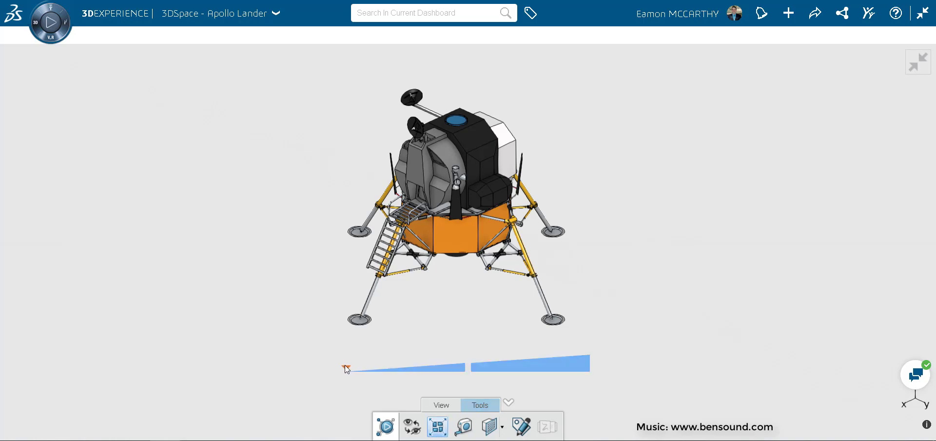
pyautogui.moveTo(346, 374)
pyautogui.mouseDown()
pyautogui.moveTo(614, 380)
pyautogui.moveTo(418, 375)
pyautogui.moveTo(409, 364)
pyautogui.mouseUp()
pyautogui.scroll(-5, 418, 263)
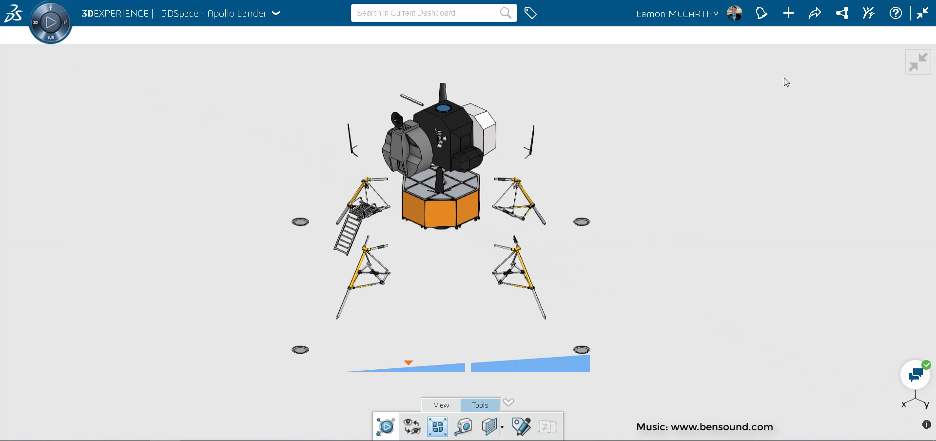
pyautogui.click(812, 19)
pyautogui.moveTo(780, 46)
pyautogui.click(705, 103)
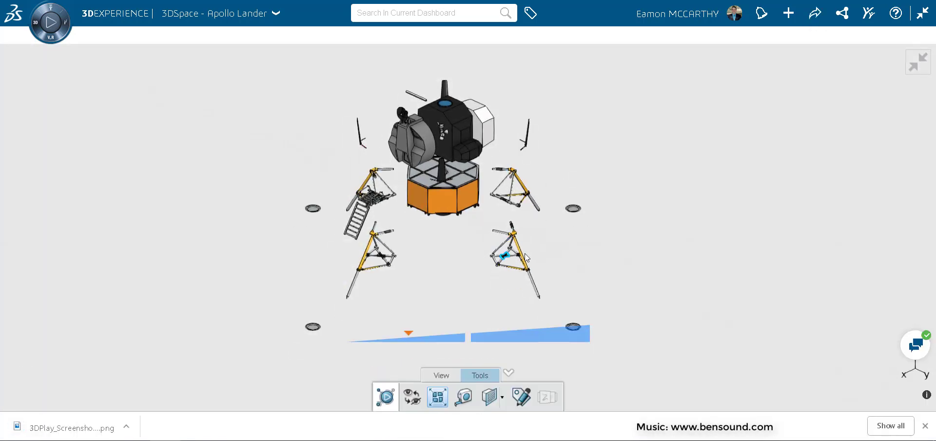
# Step: Return to the maximized xDesign model and make Picture.1 visible behind the lander
pyautogui.click(925, 63)
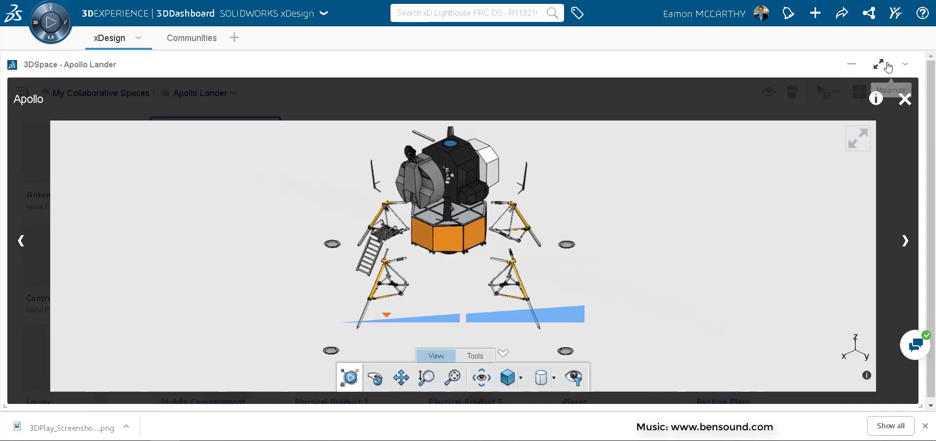
pyautogui.click(887, 65)
pyautogui.click(559, 70)
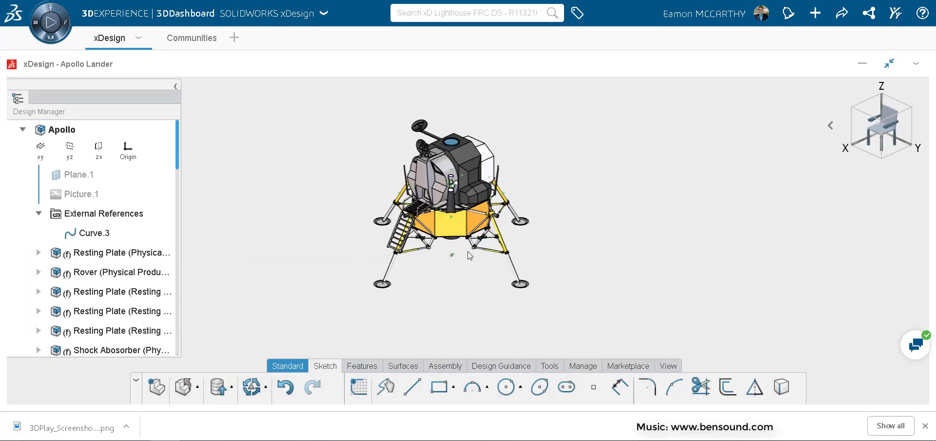
pyautogui.click(166, 193)
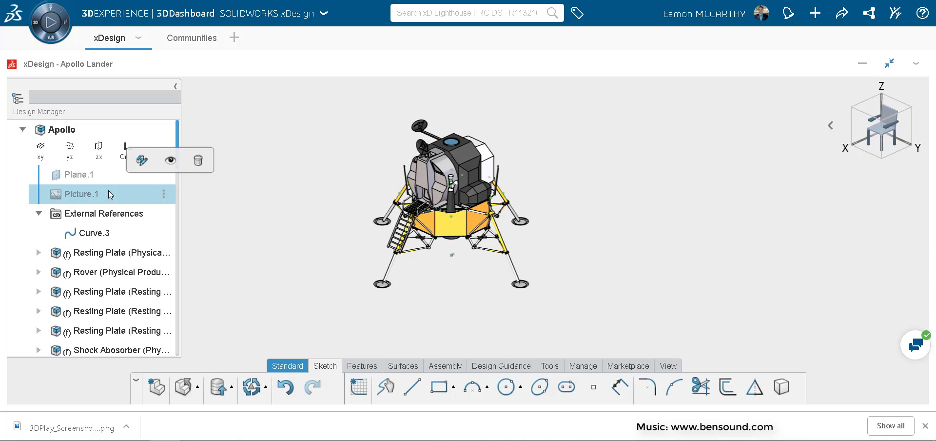
pyautogui.click(167, 159)
# Step: Launch Snipping Tool from a 'snip' search and snip the region around the lander on the moon
pyautogui.write('snip')
pyautogui.press('Return')
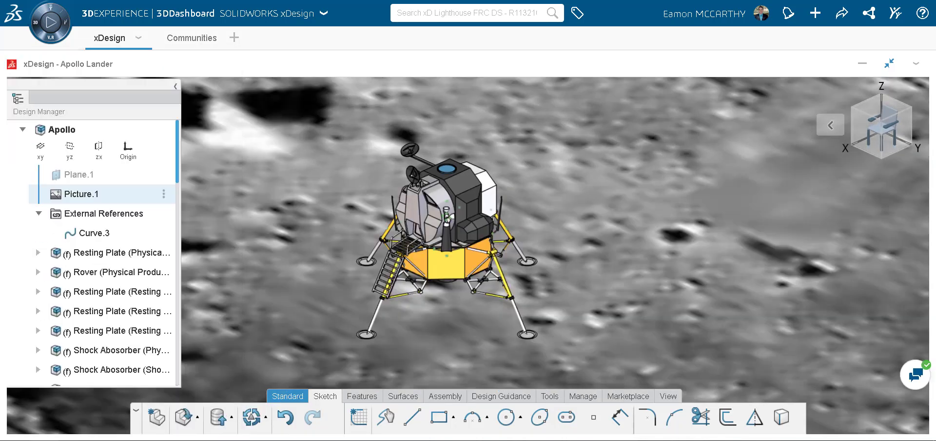
pyautogui.click(719, 157)
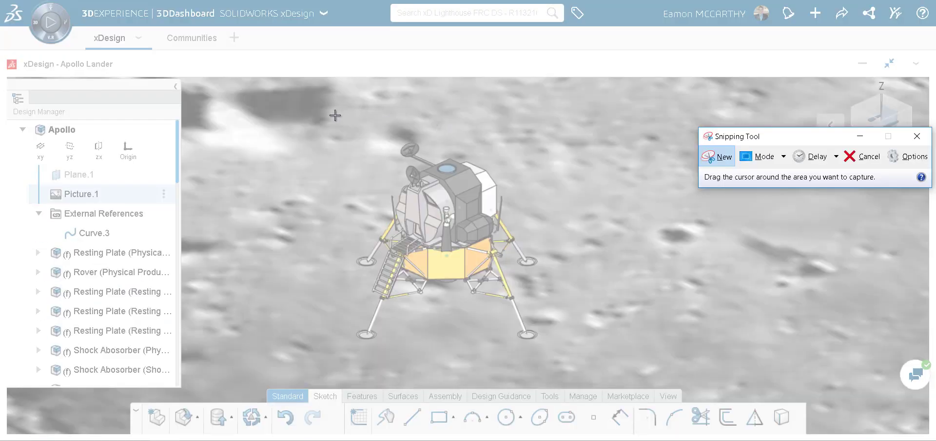
pyautogui.moveTo(334, 115); pyautogui.dragTo(566, 367)
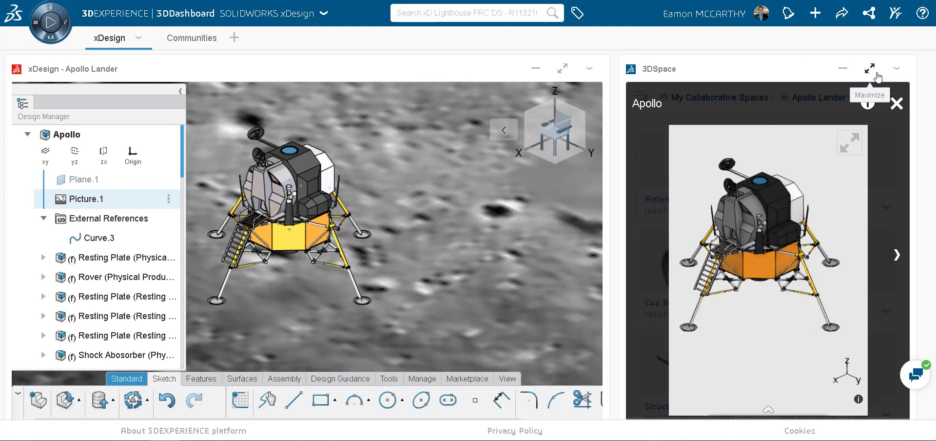
# Step: Maximize 3DSpace, close the Apollo preview, begin adding a member to Apollo Lander, then cancel
pyautogui.click(873, 64)
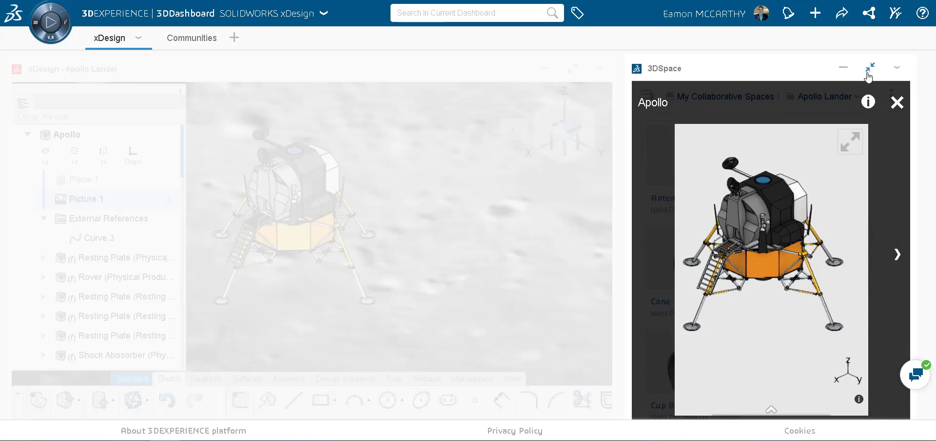
pyautogui.click(915, 99)
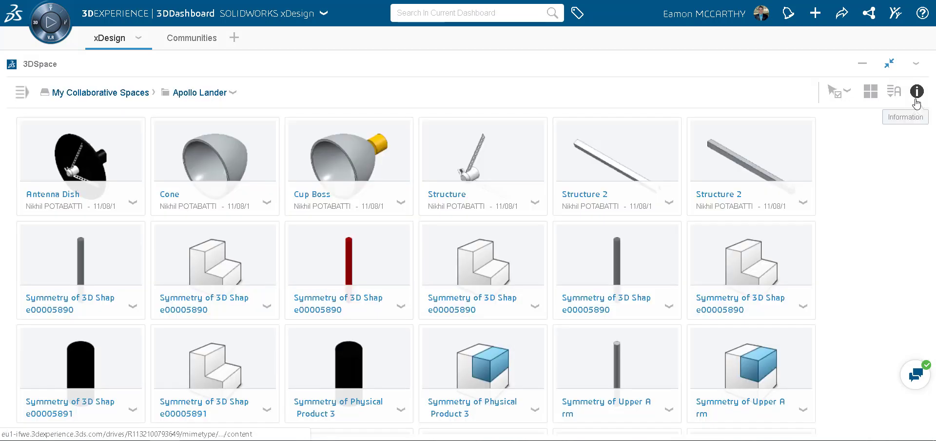
pyautogui.click(232, 93)
pyautogui.click(266, 147)
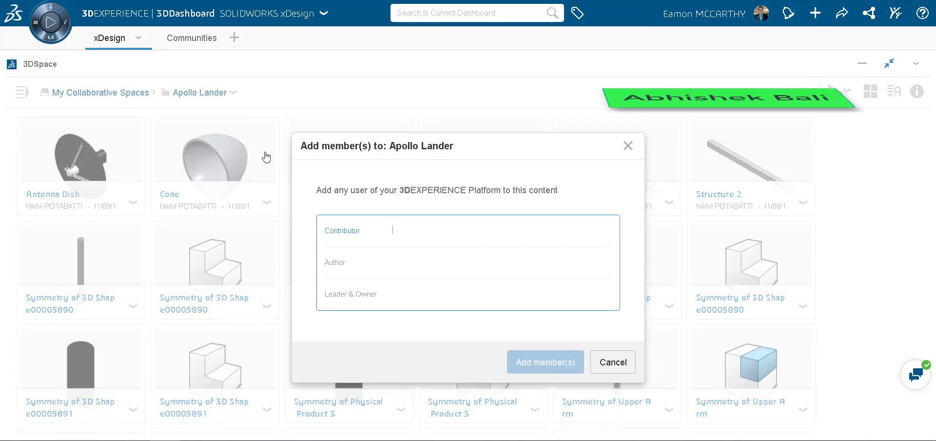
pyautogui.click(405, 296)
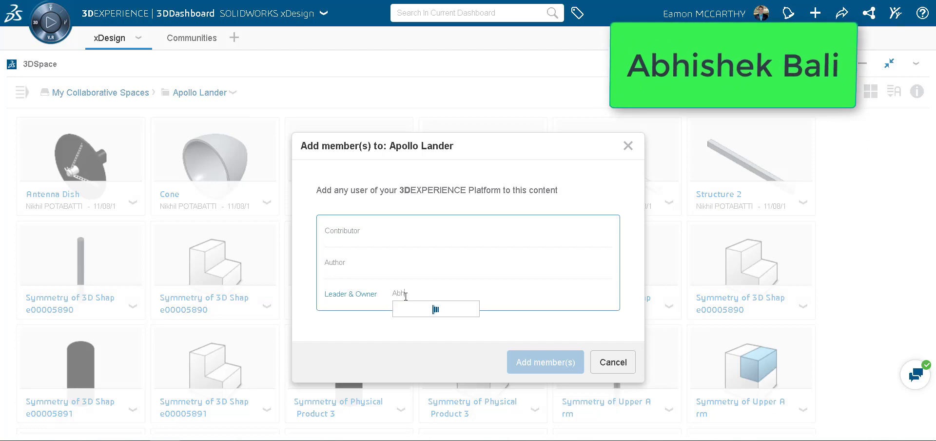
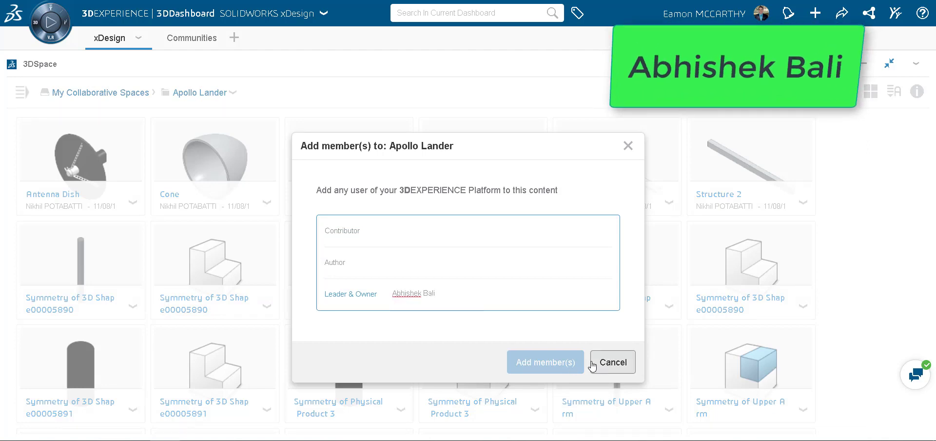
pyautogui.click(597, 362)
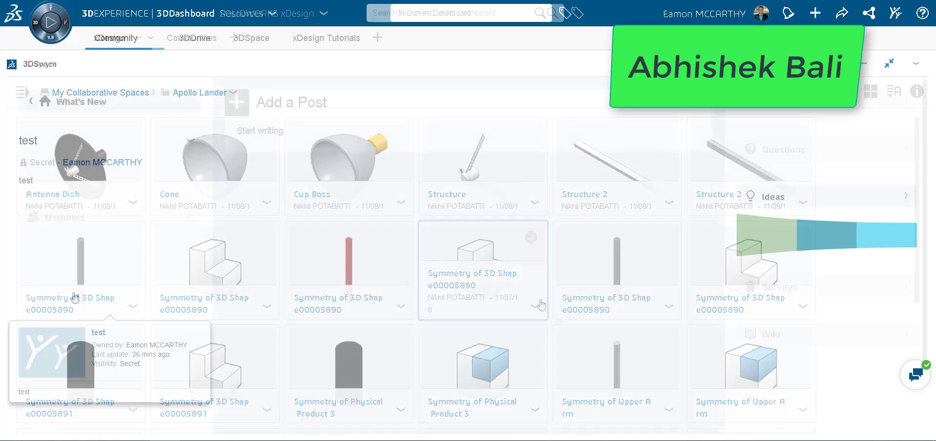
# Step: Add the colleague as an Owner in the test community's Members list
pyautogui.click(195, 217)
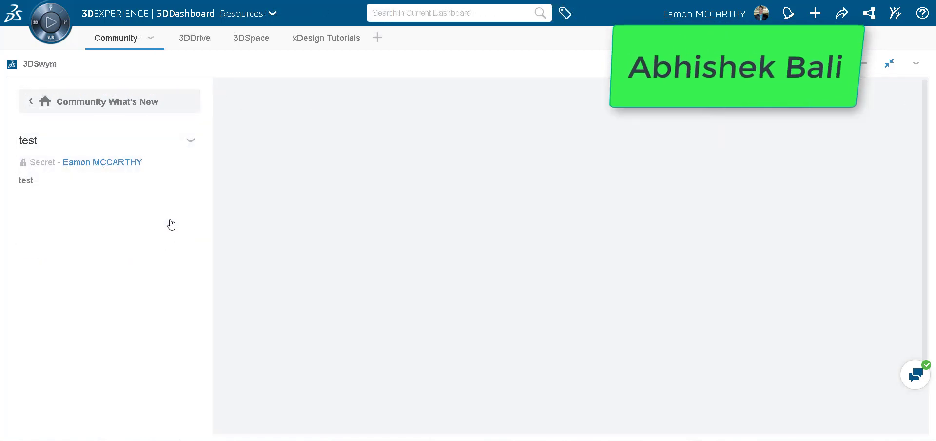
pyautogui.click(305, 100)
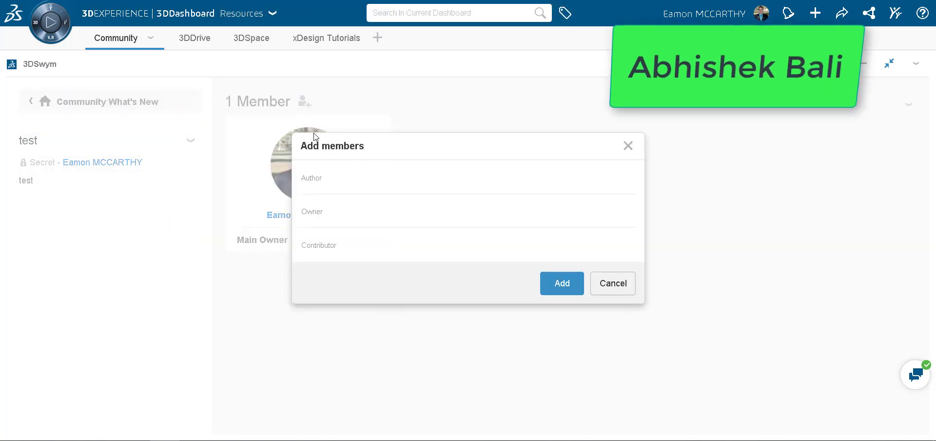
pyautogui.click(349, 202)
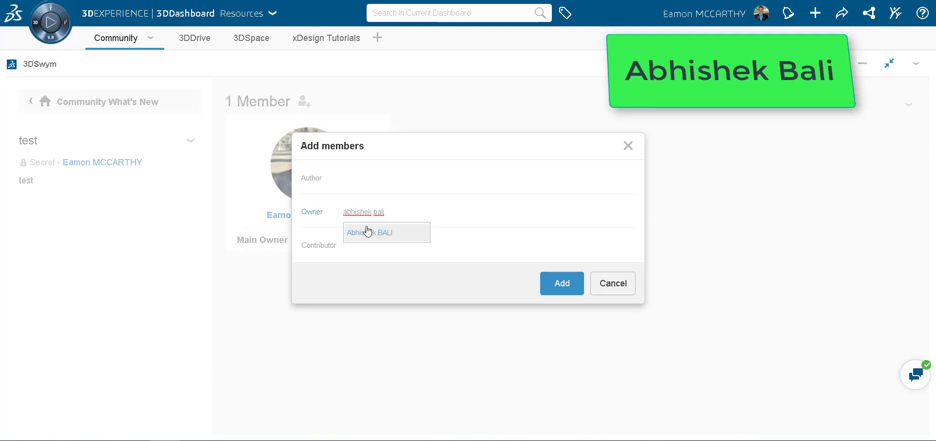
pyautogui.click(367, 231)
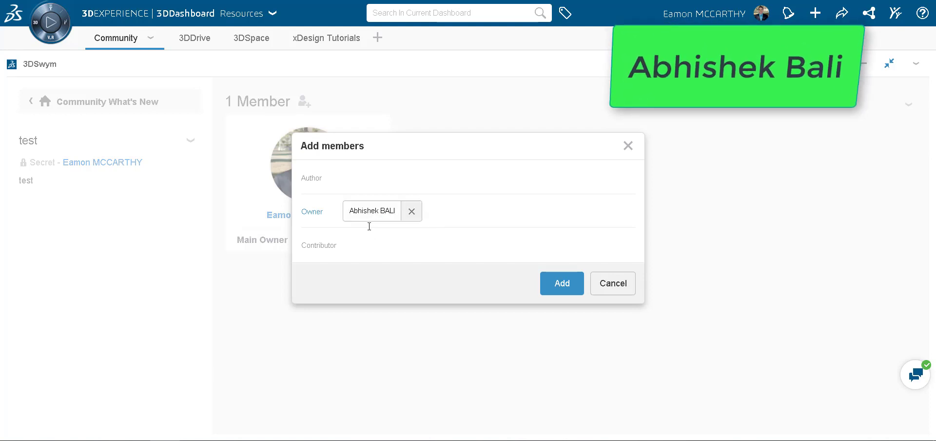
pyautogui.click(564, 285)
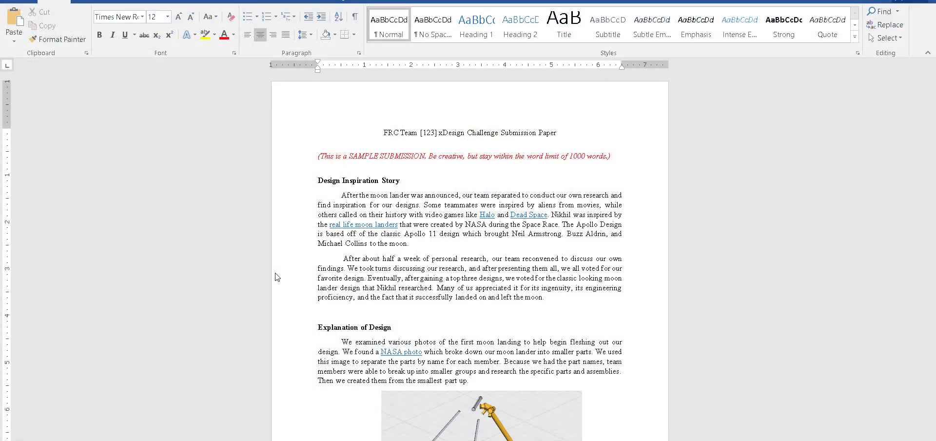
pyautogui.scroll(-10, 277, 277)
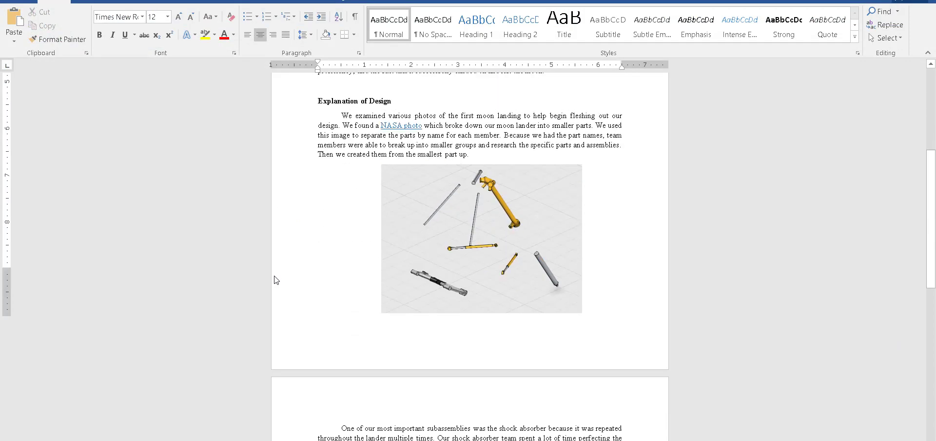
pyautogui.scroll(-10, 275, 280)
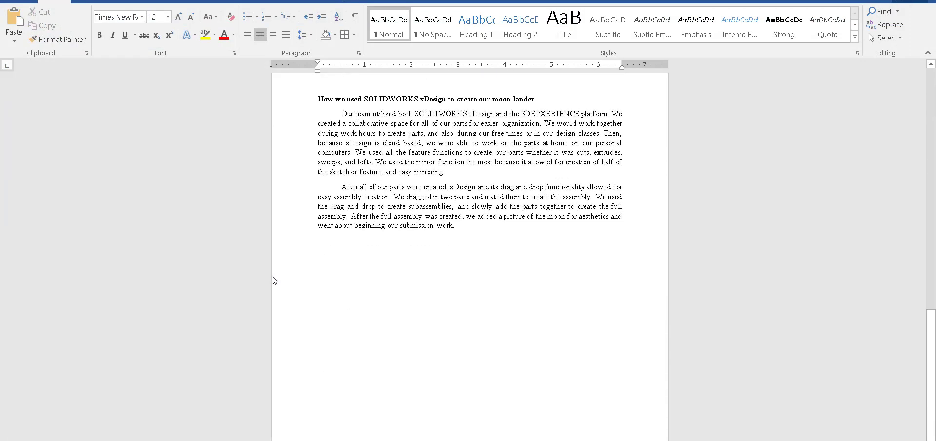
pyautogui.scroll(20, 273, 280)
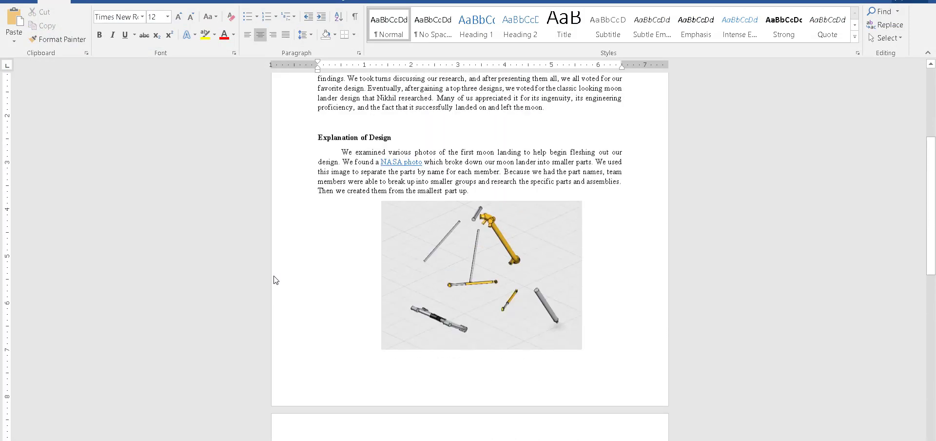
pyautogui.scroll(2, 276, 279)
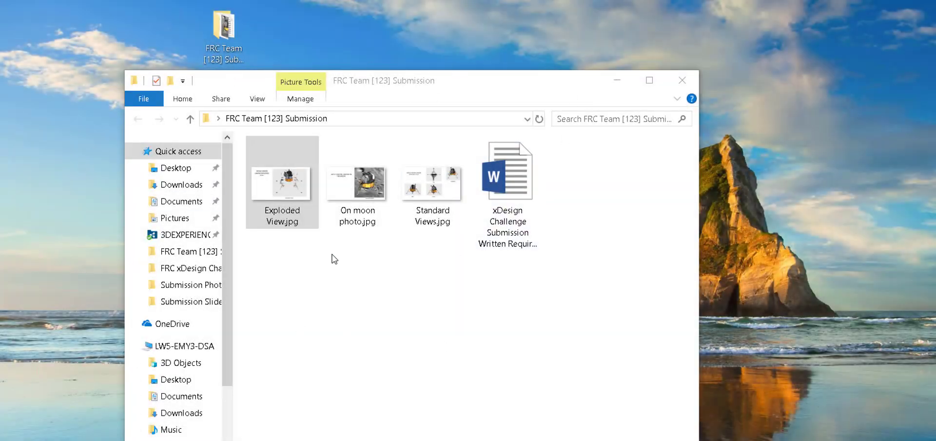
# Step: View Exploded View.jpg, On moon photo.jpg and Standard Views.jpg, then close the submission folder
pyautogui.doubleClick(282, 185)
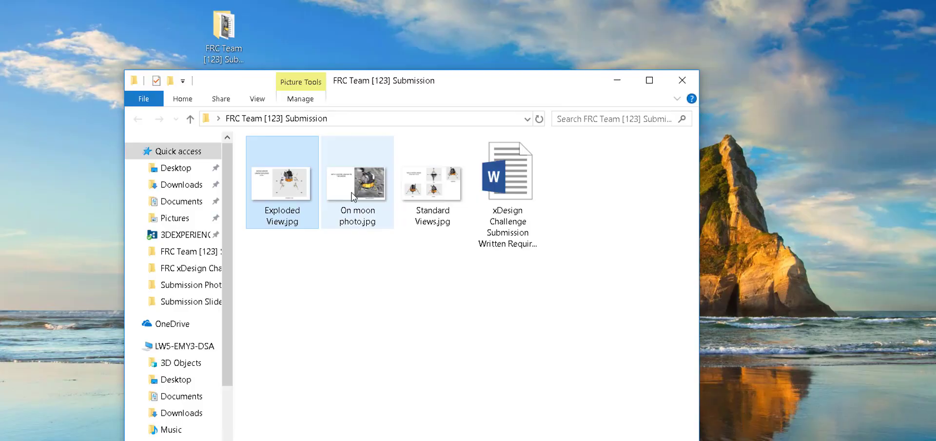
pyautogui.doubleClick(346, 196)
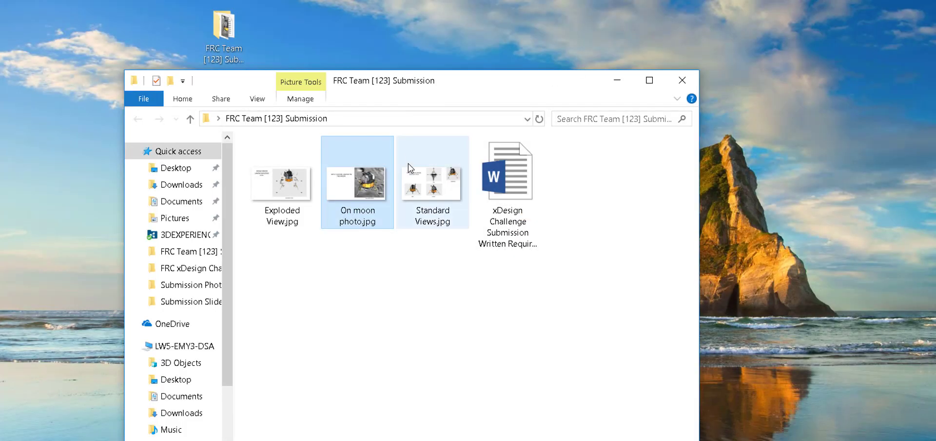
pyautogui.doubleClick(432, 175)
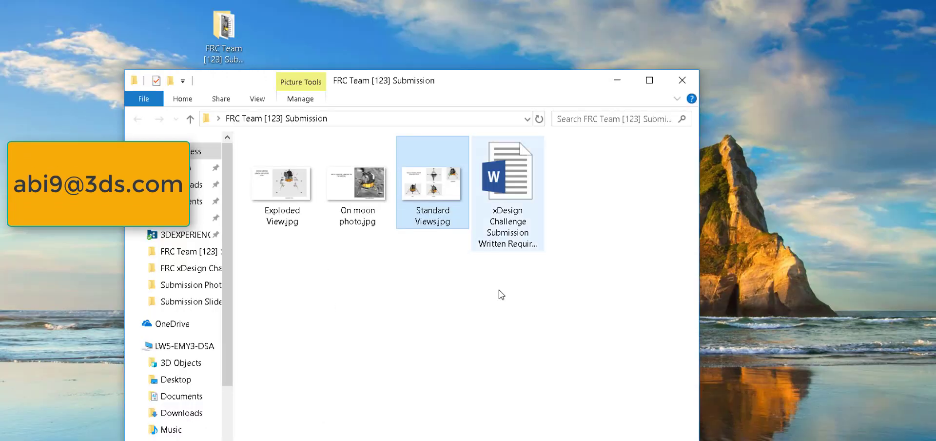
pyautogui.click(498, 290)
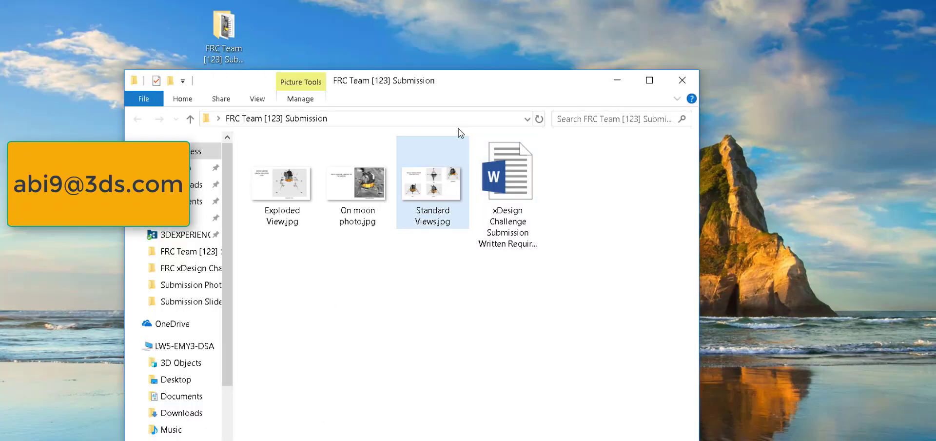
pyautogui.click(680, 81)
pyautogui.moveTo(581, 168); pyautogui.dragTo(543, 54)
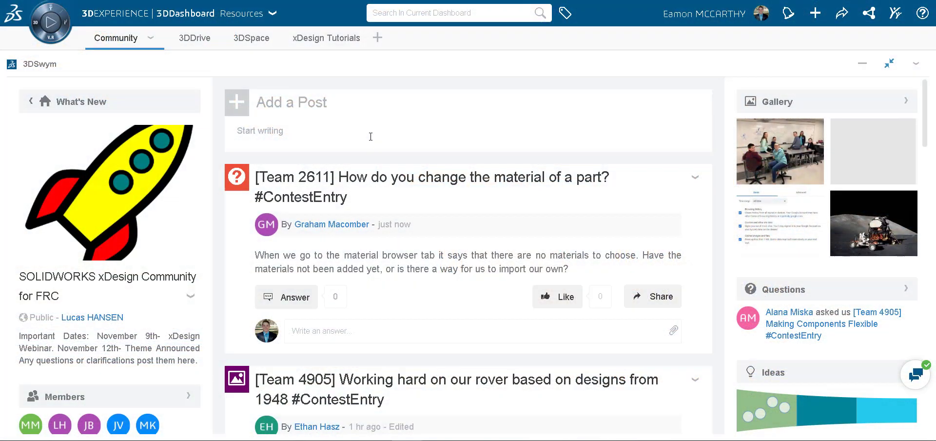
# Step: Start a new post titled 'Do not post your final design here until DECEMBER 10th'
pyautogui.click(327, 107)
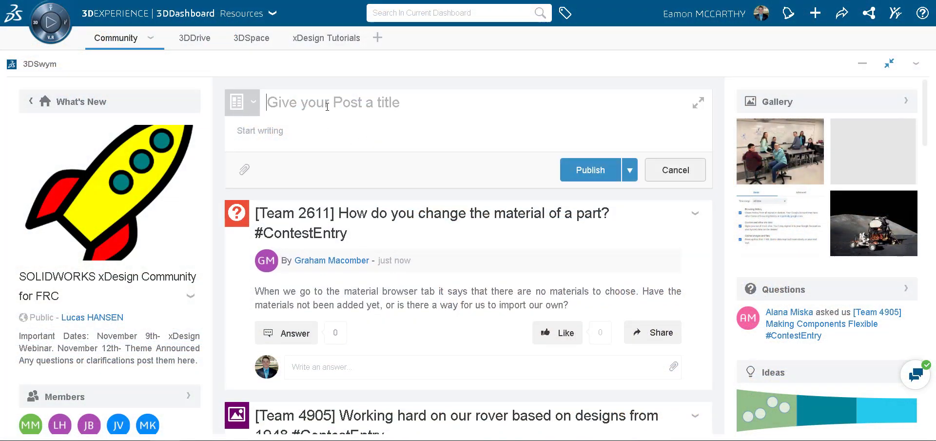
pyautogui.write('Do not post y')
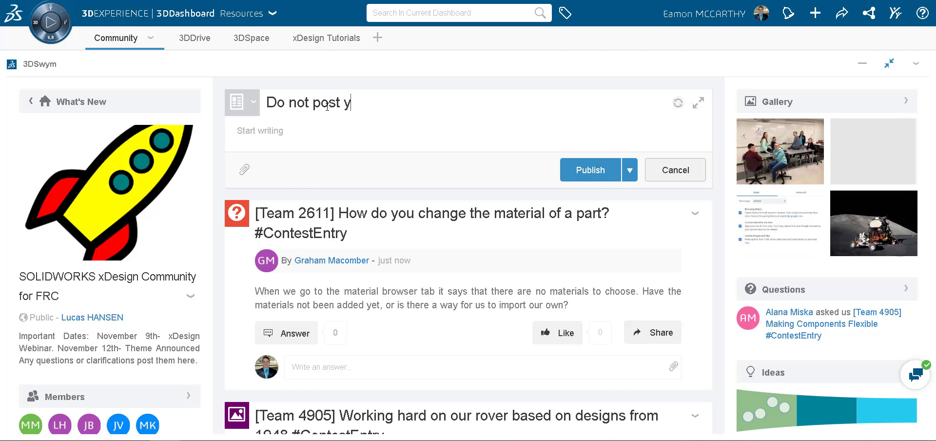
pyautogui.write('our final d')
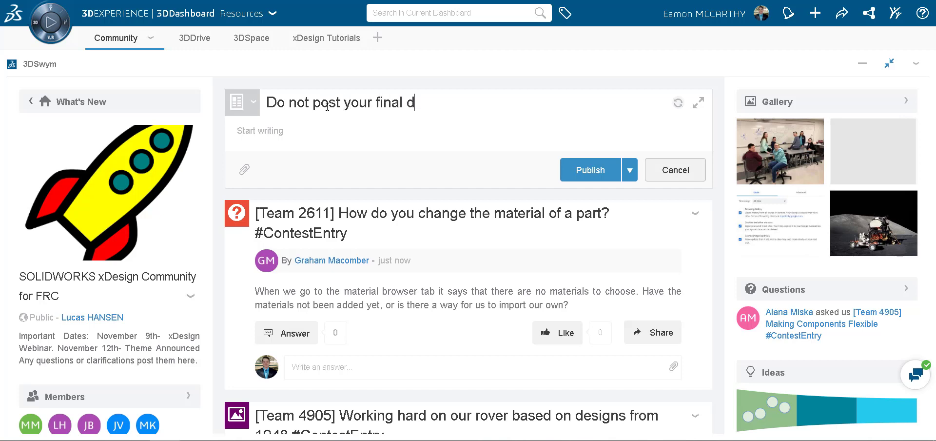
pyautogui.write('esign here until')
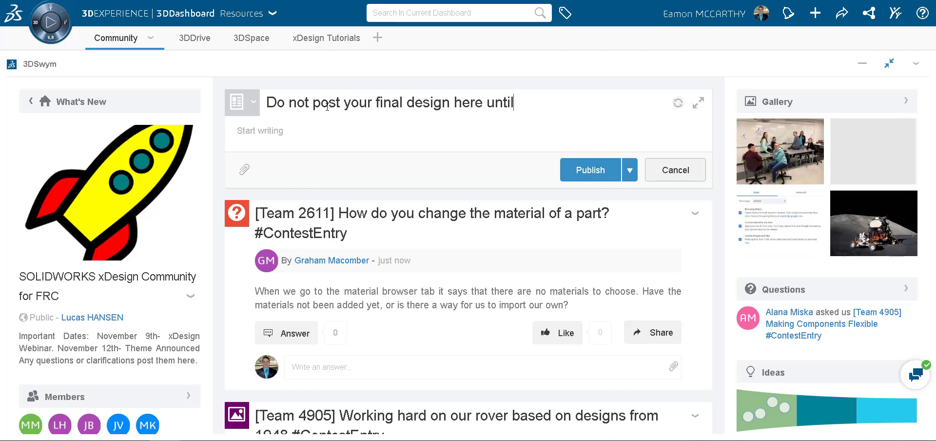
pyautogui.write(' DECEM')
pyautogui.write('10th')
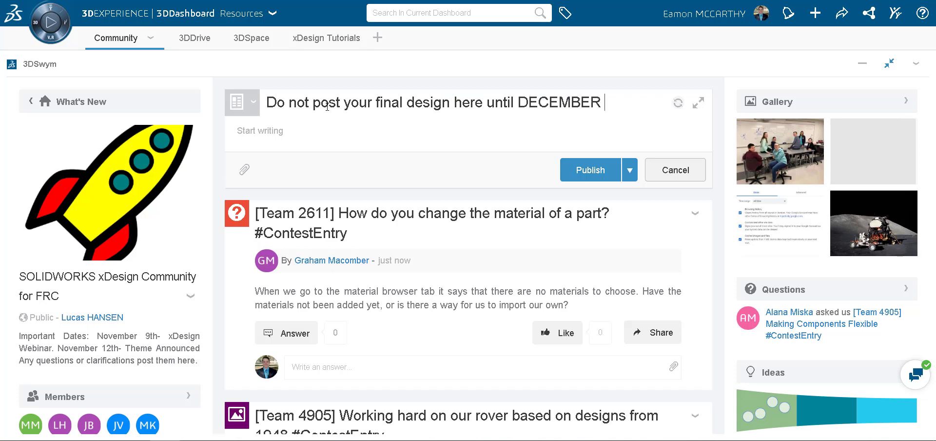